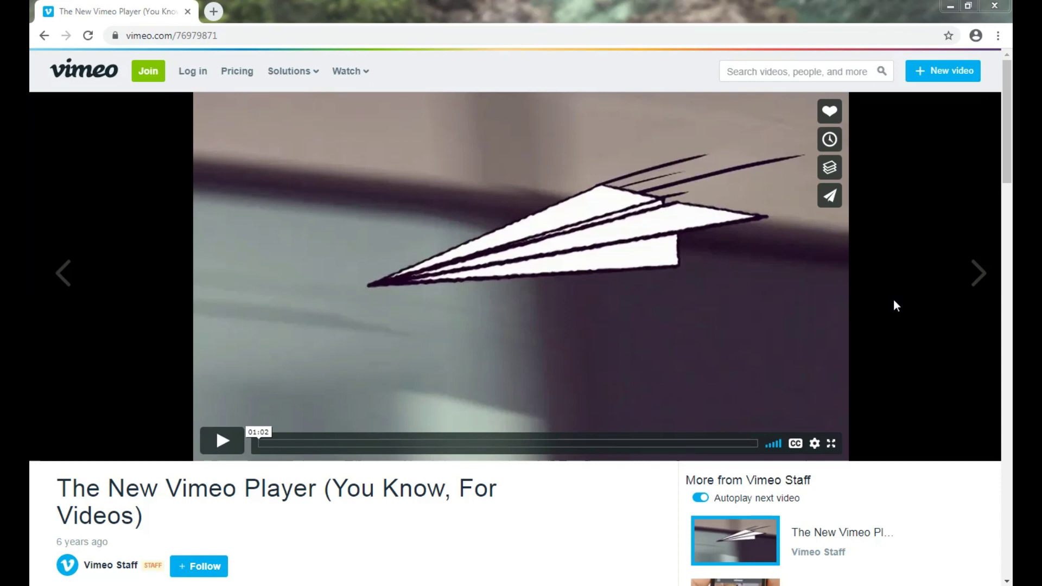
# - Open the Vimeo player's Share dialog and select all of the Embed code
pyautogui.click(828, 198)
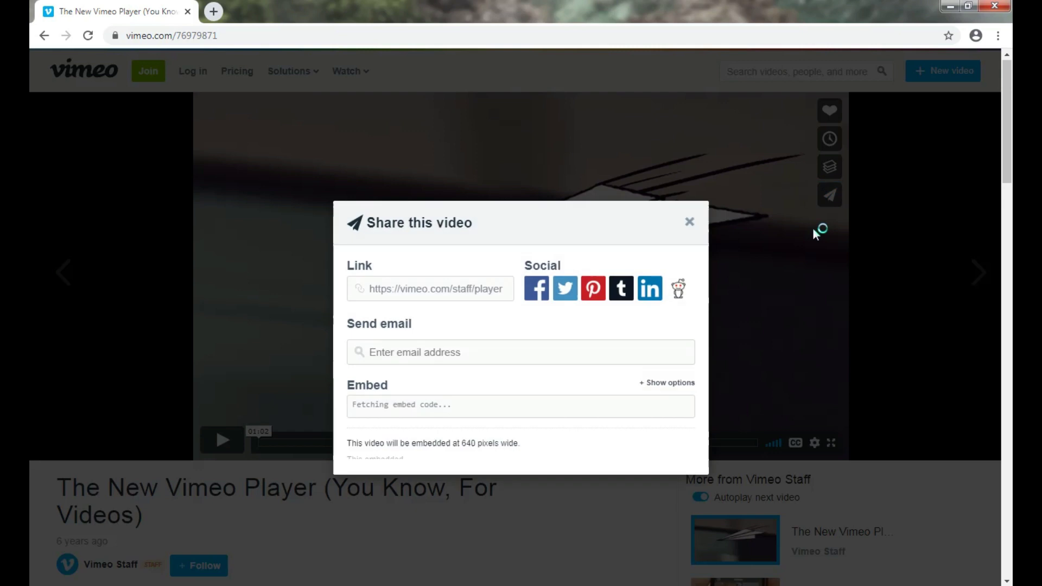
pyautogui.click(533, 405)
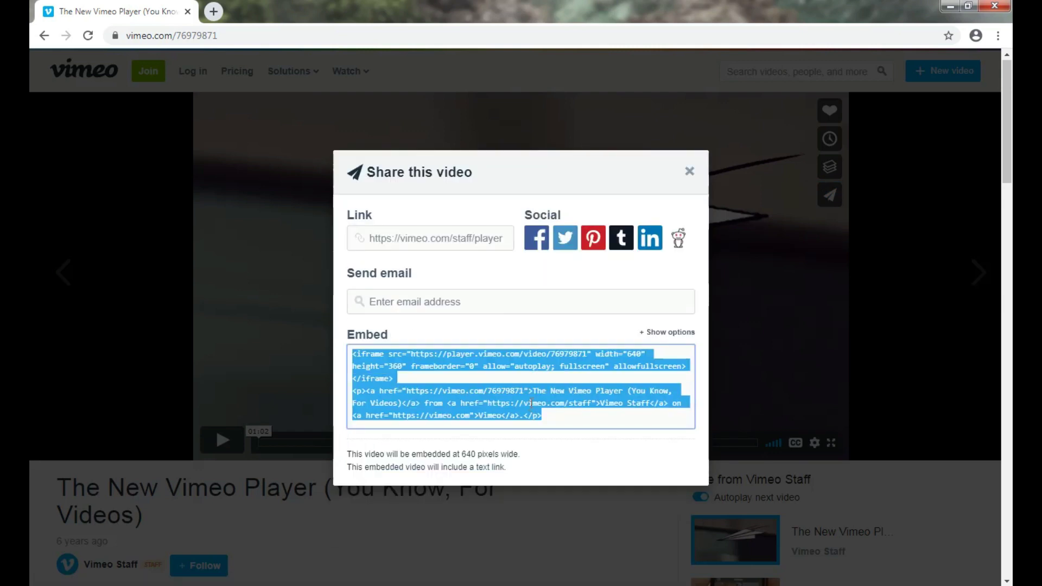
# - Paste the embed code into the Vimeo Videos Download note and highlight the player.vimeo.com URL
pyautogui.click(333, 517)
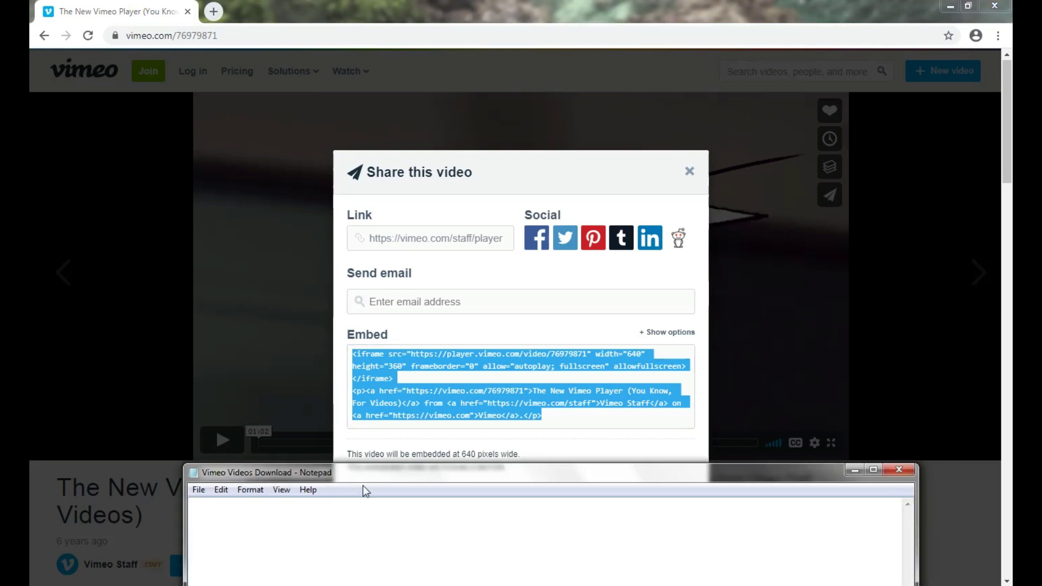
pyautogui.write('<iframe src="https://player.vimeo.com/video/76979871" width="640" height="360" frameborder="0" allow="autoplay; fullscreen" allowfullscreen></iframe> <p><a href="https://vimeo.com/76979871">The New Vimeo Player (You Know, For Videos)</a> from <a href="https://vimeo.com/staff">Vimeo Staff</a> on <a href="https://vimeo.com">Vimeo</a>.</p>')
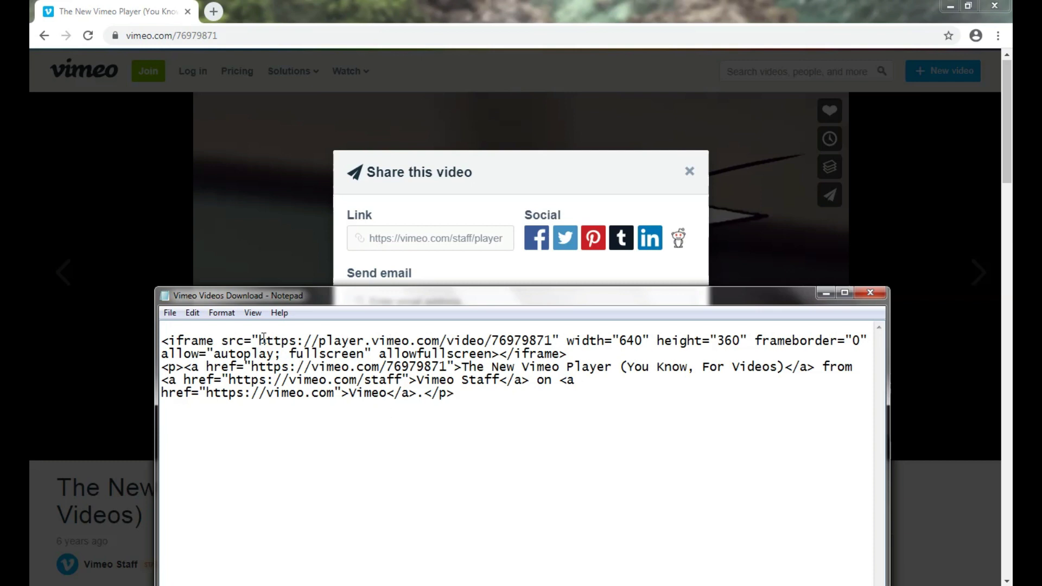
pyautogui.moveTo(258, 340)
pyautogui.mouseDown()
pyautogui.moveTo(379, 354)
pyautogui.moveTo(554, 339)
pyautogui.mouseUp()
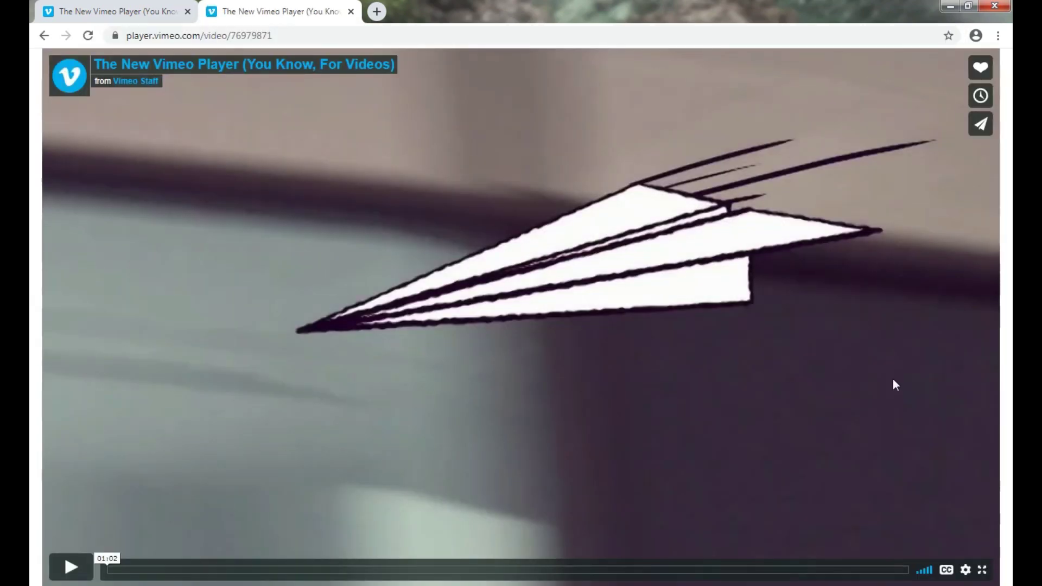
# - Check the available Quality options in the player's gear menu, then dismiss the settings
pyautogui.click(966, 570)
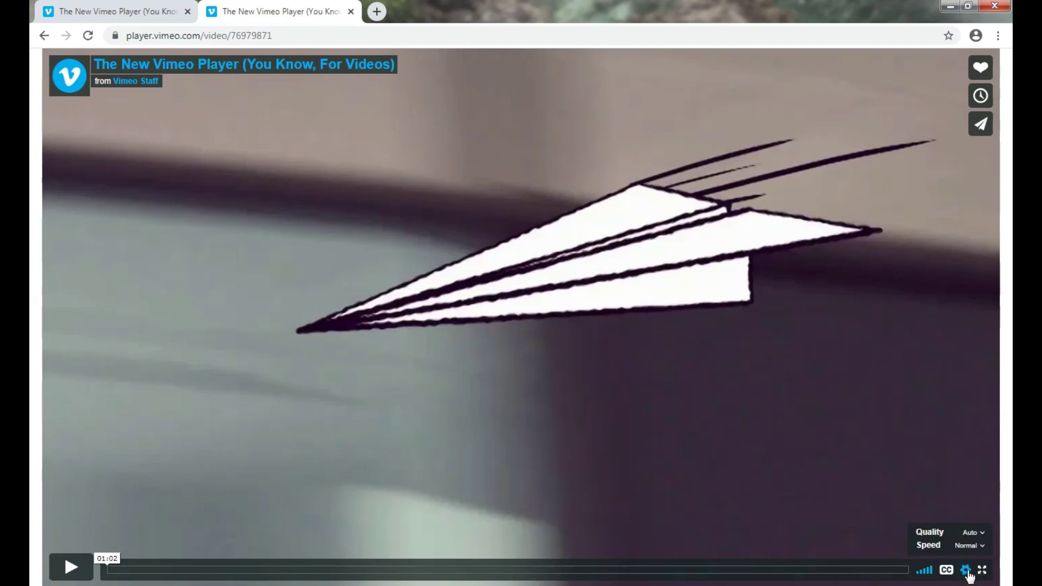
pyautogui.click(969, 534)
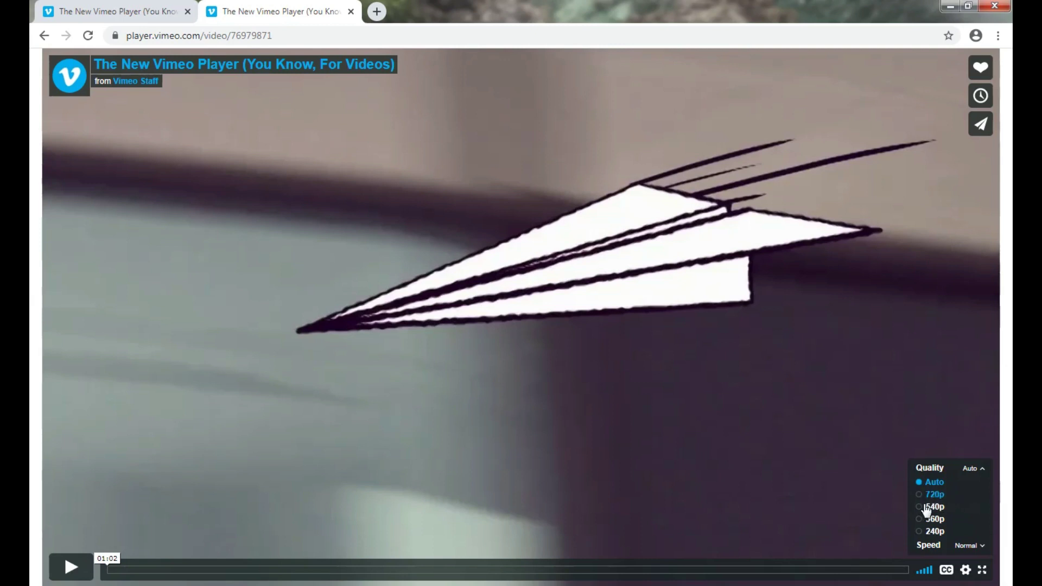
pyautogui.click(965, 569)
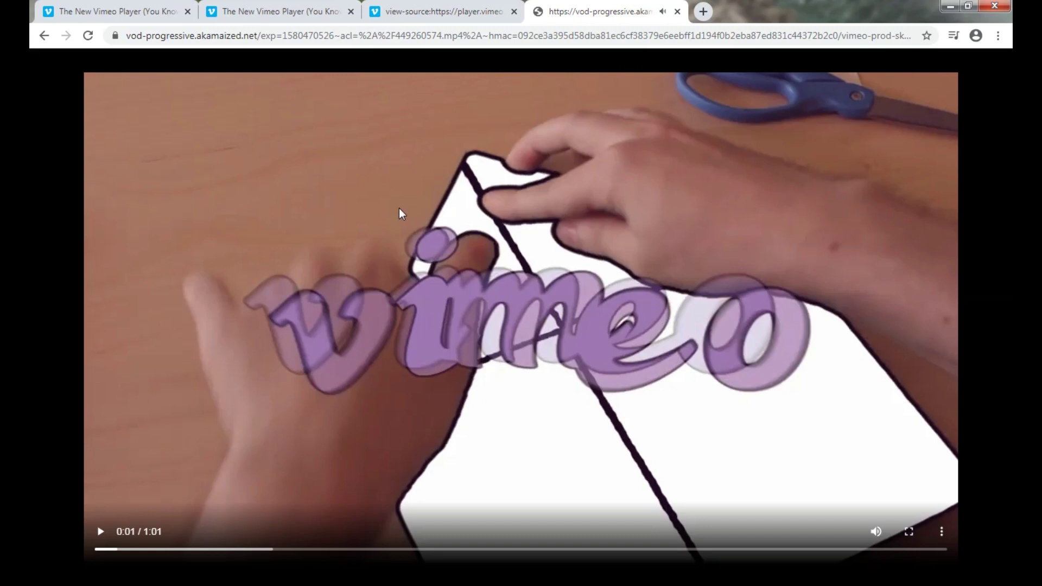
# - Save the playing MP4 video into Downloads as 449260574.mp4
pyautogui.rightClick(398, 209)
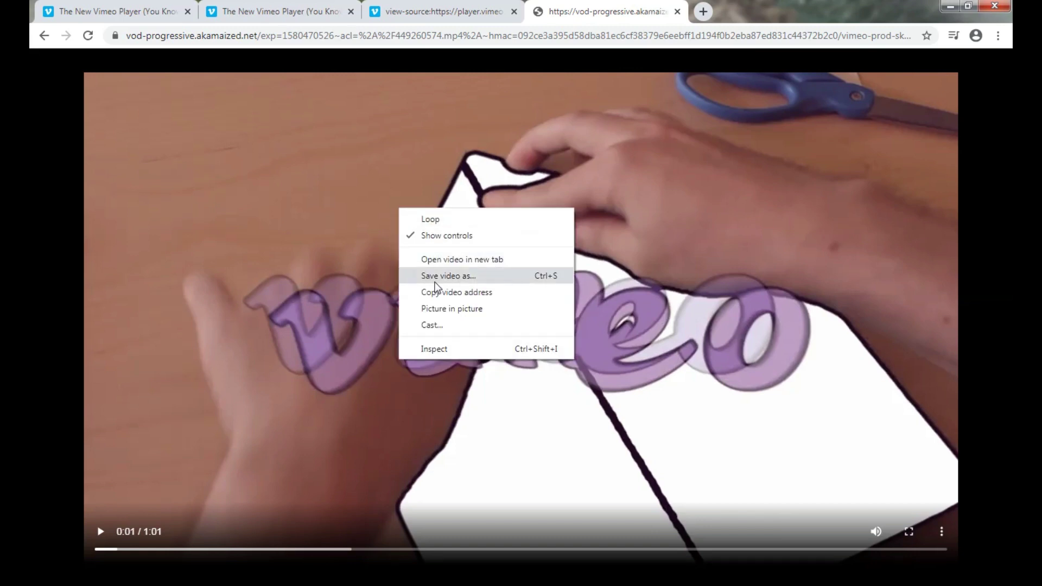
pyautogui.click(527, 280)
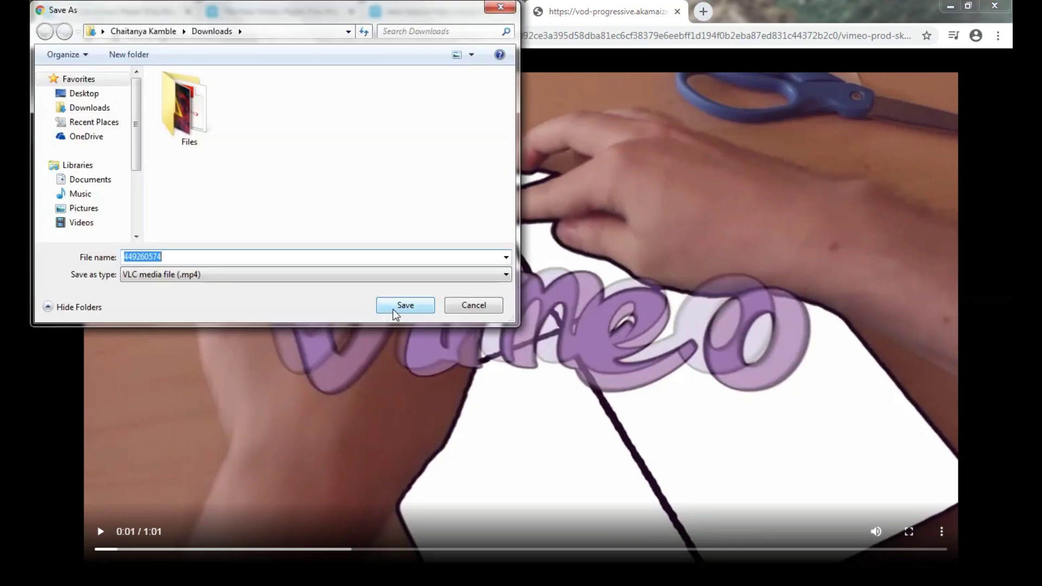
pyautogui.click(394, 310)
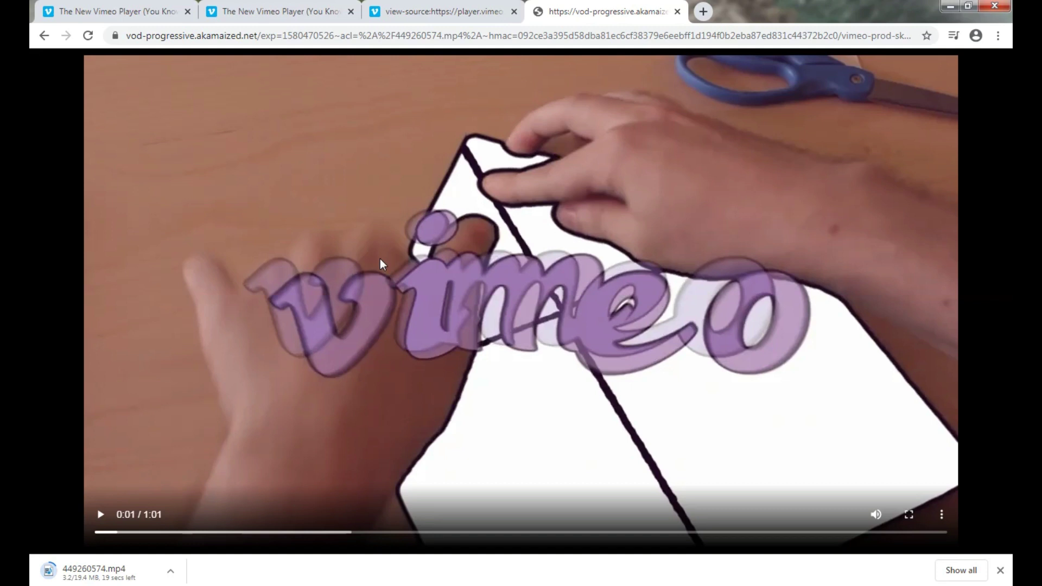
# - Open Chrome's Downloads page with Ctrl+J to watch 449260574.mp4 downloading
pyautogui.hotkey('ctrl', 'j')
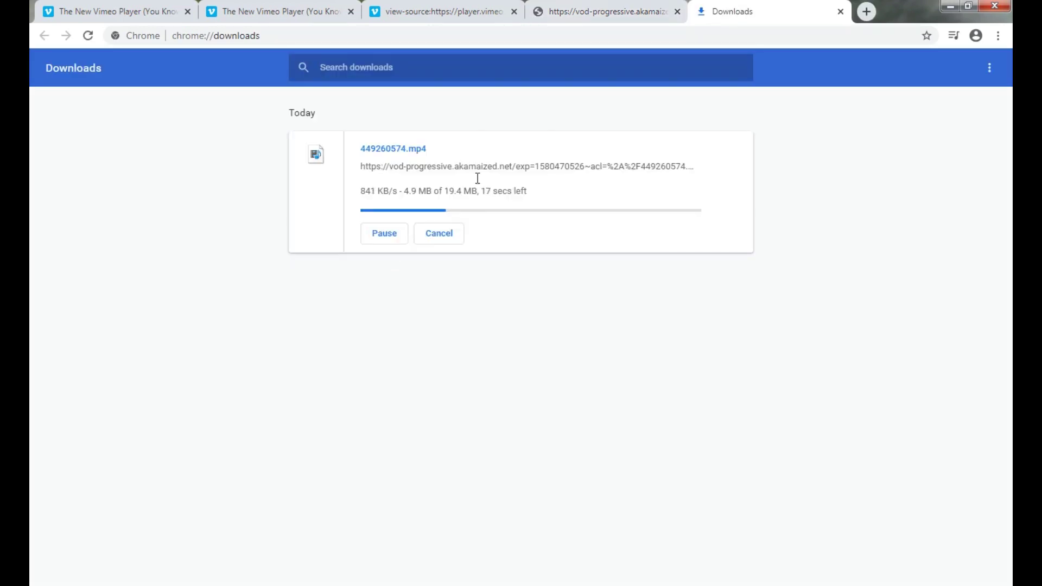